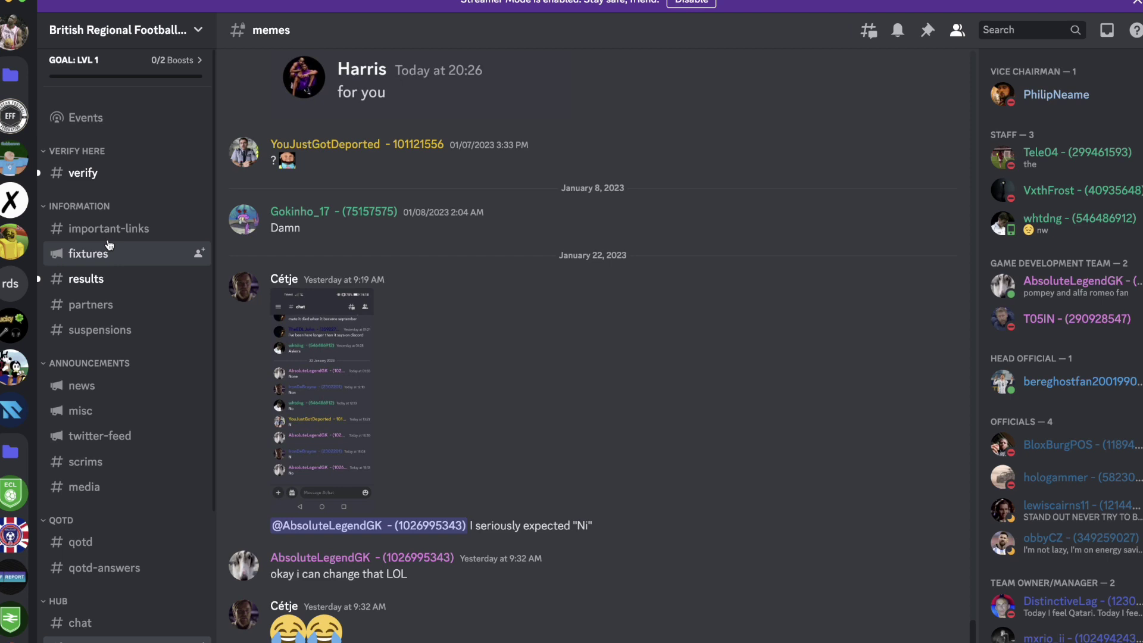
Step: View BRFL #important-links and the BRFL Bot profile, visit the ECL server, then return to BRFL
{"action": "left_click", "coordinate": [109, 229]}
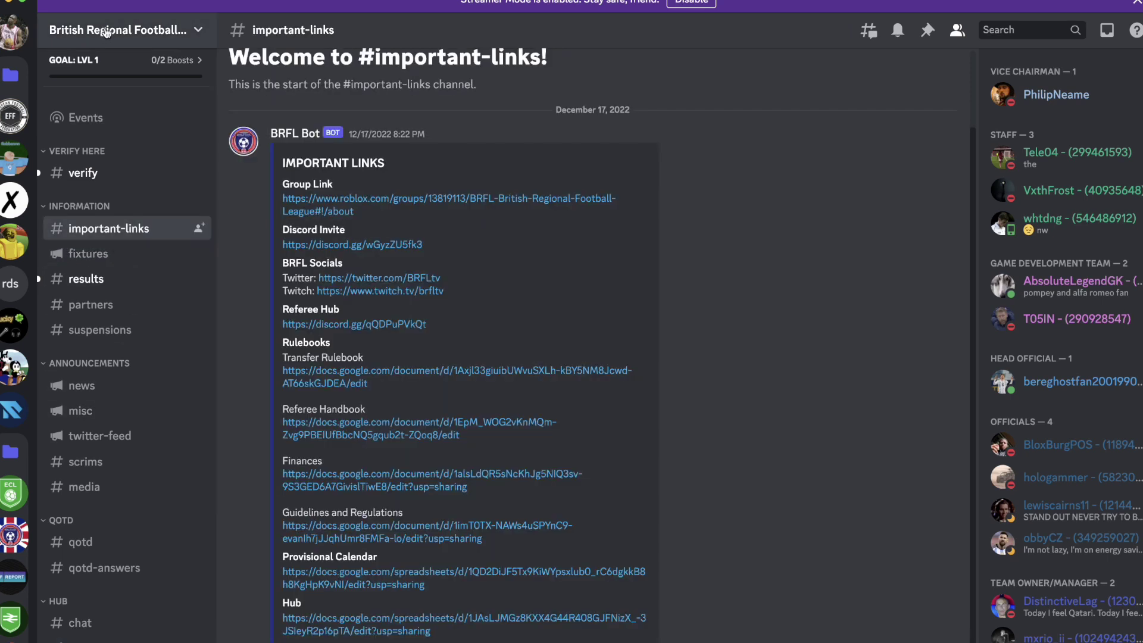
{"action": "left_click", "coordinate": [294, 132]}
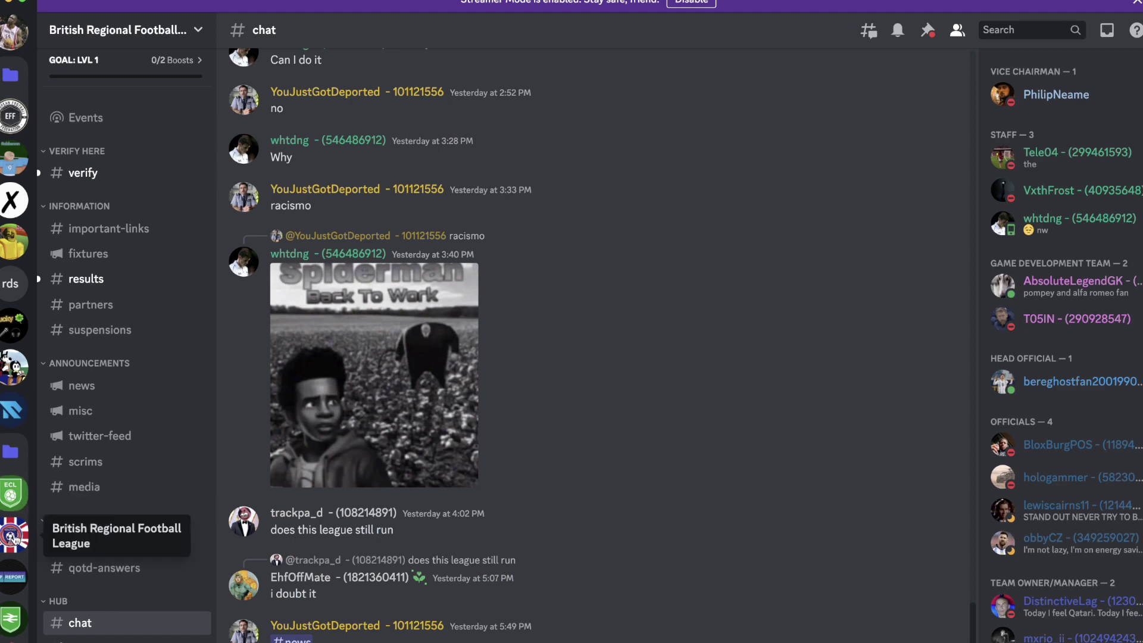
{"action": "left_click", "coordinate": [13, 493]}
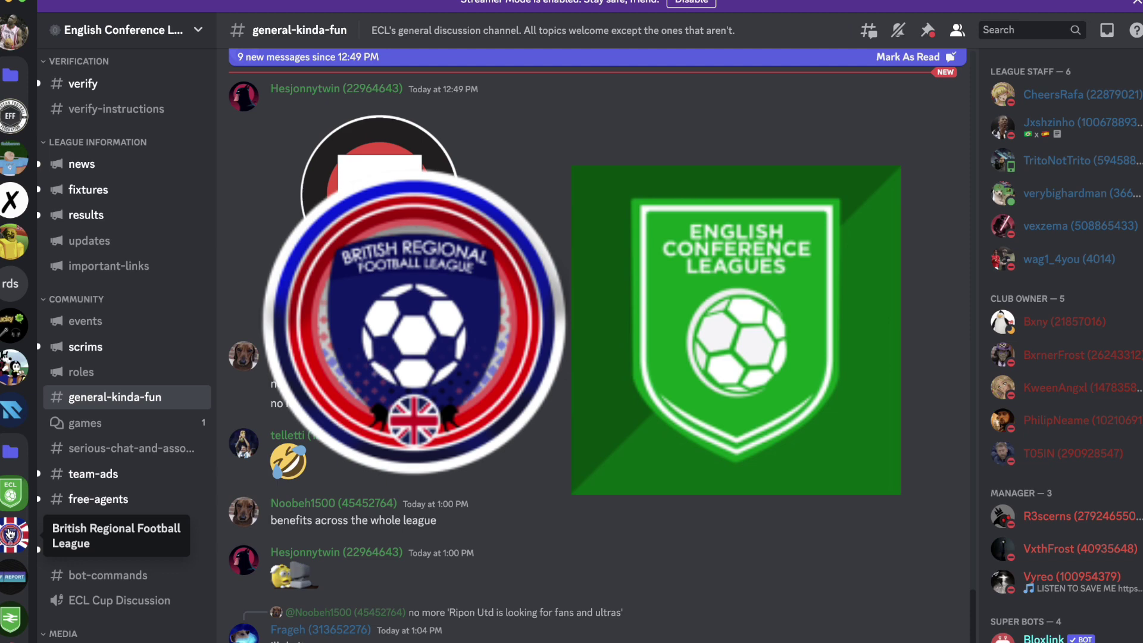
{"action": "left_click", "coordinate": [11, 533]}
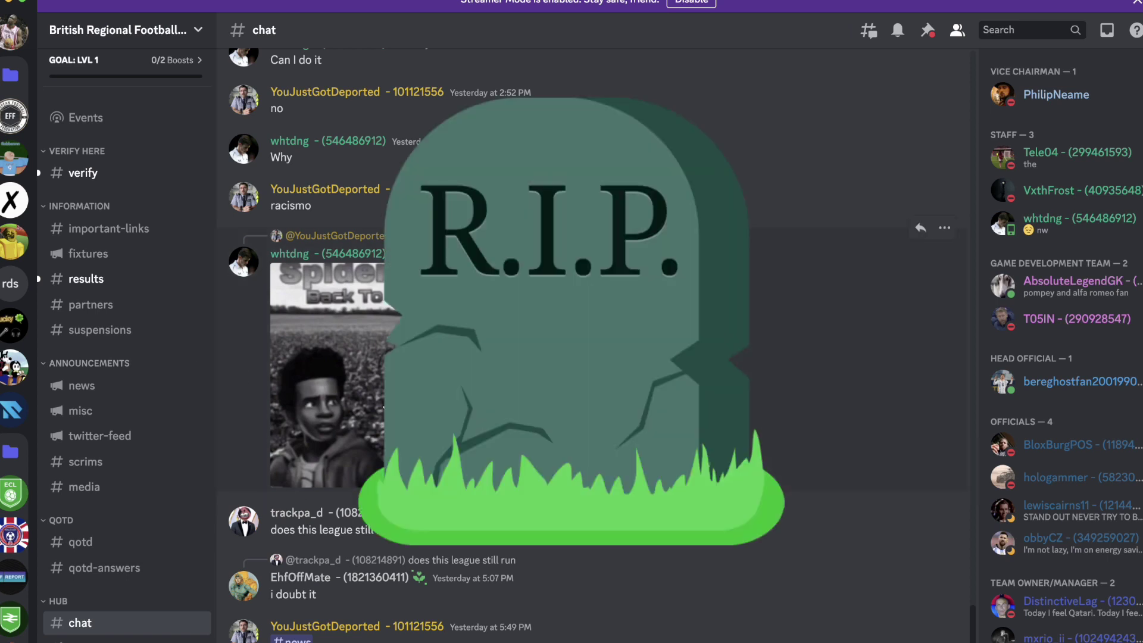
Step: View the BRFL #results channel, then the #news post declaring the season void with no winner
{"action": "left_click", "coordinate": [132, 281]}
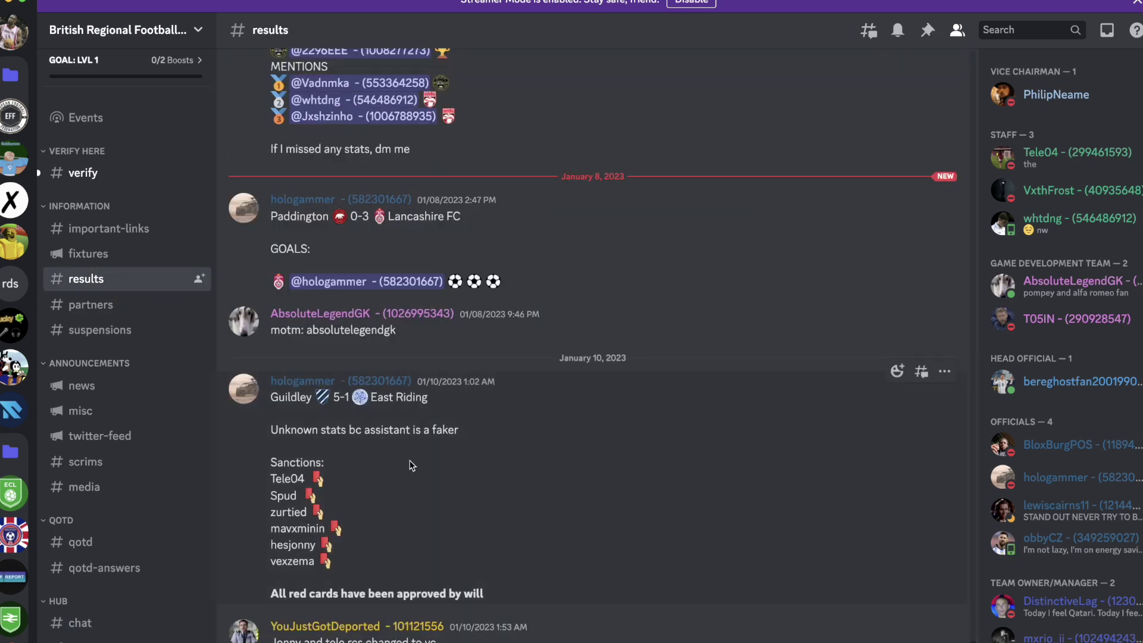
{"action": "scroll", "coordinate": [473, 437], "scroll_direction": "up", "scroll_amount": 1}
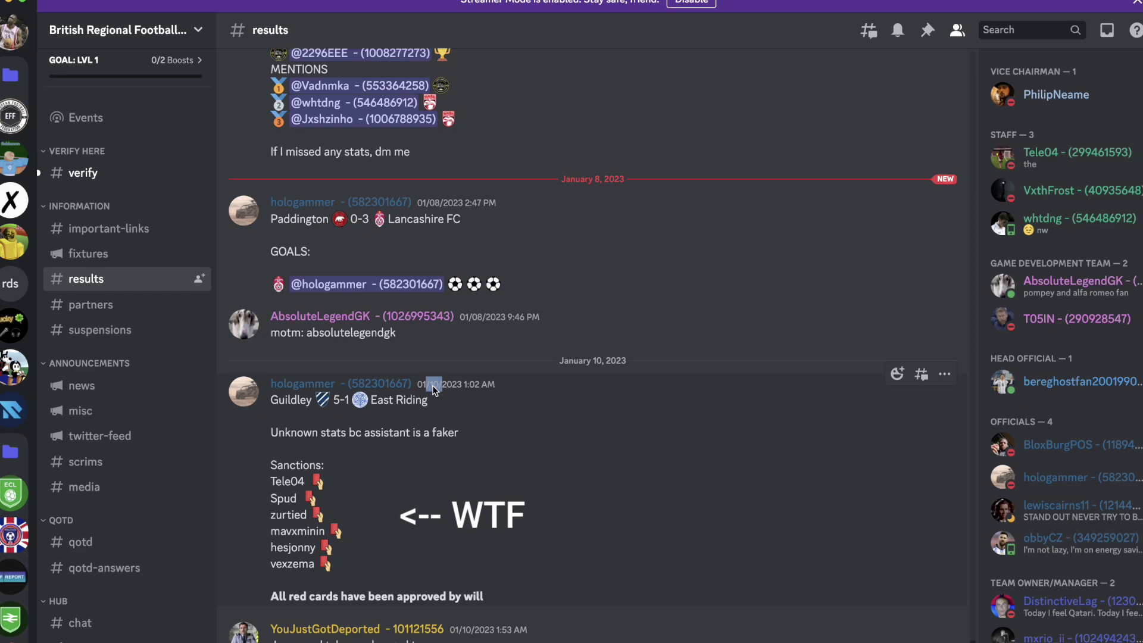
{"action": "left_click", "coordinate": [434, 386]}
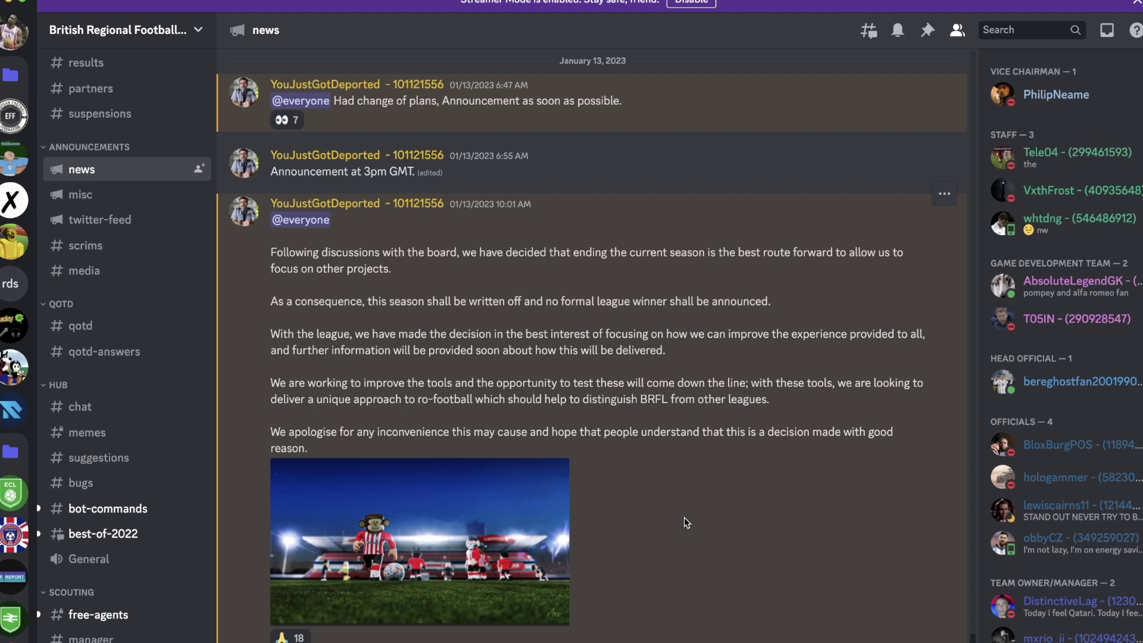
Step: View the announcement author's profile popout, select their name, then close the popout
{"action": "left_click", "coordinate": [407, 205]}
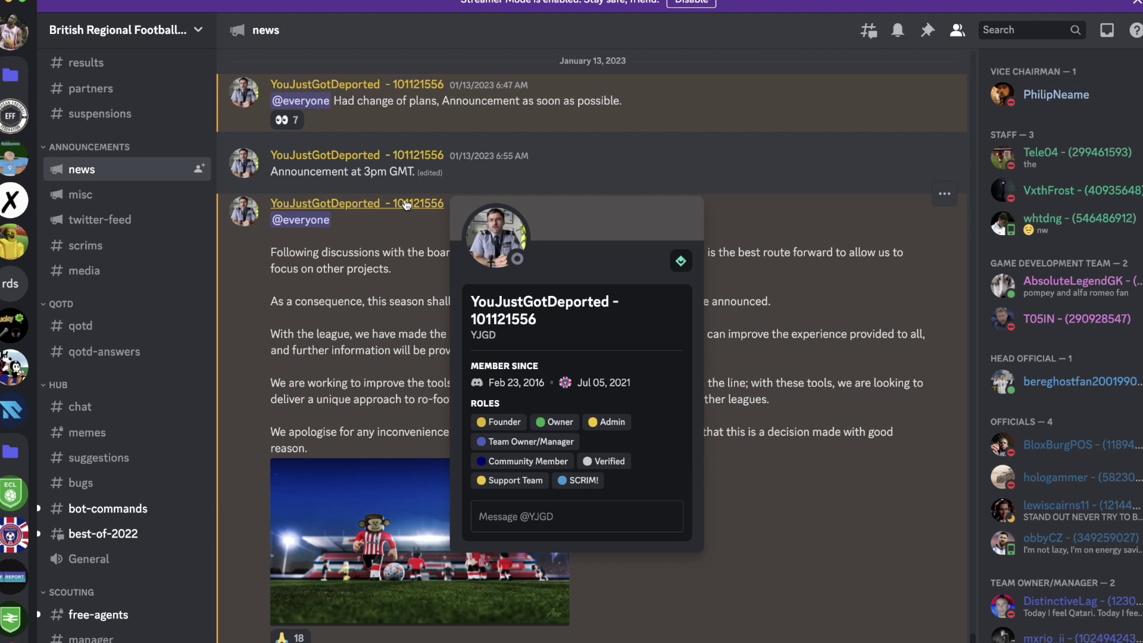
{"action": "left_click_drag", "start_coordinate": [471, 302], "coordinate": [610, 302]}
{"action": "left_click", "coordinate": [610, 306]}
{"action": "left_click", "coordinate": [475, 304]}
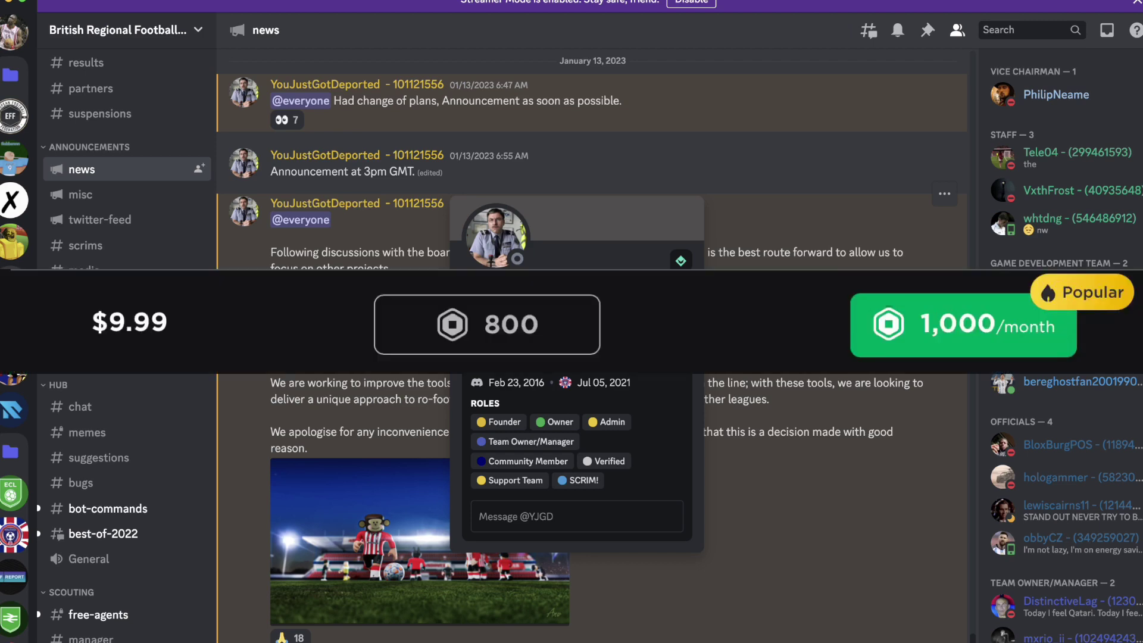
{"action": "left_click", "coordinate": [363, 223]}
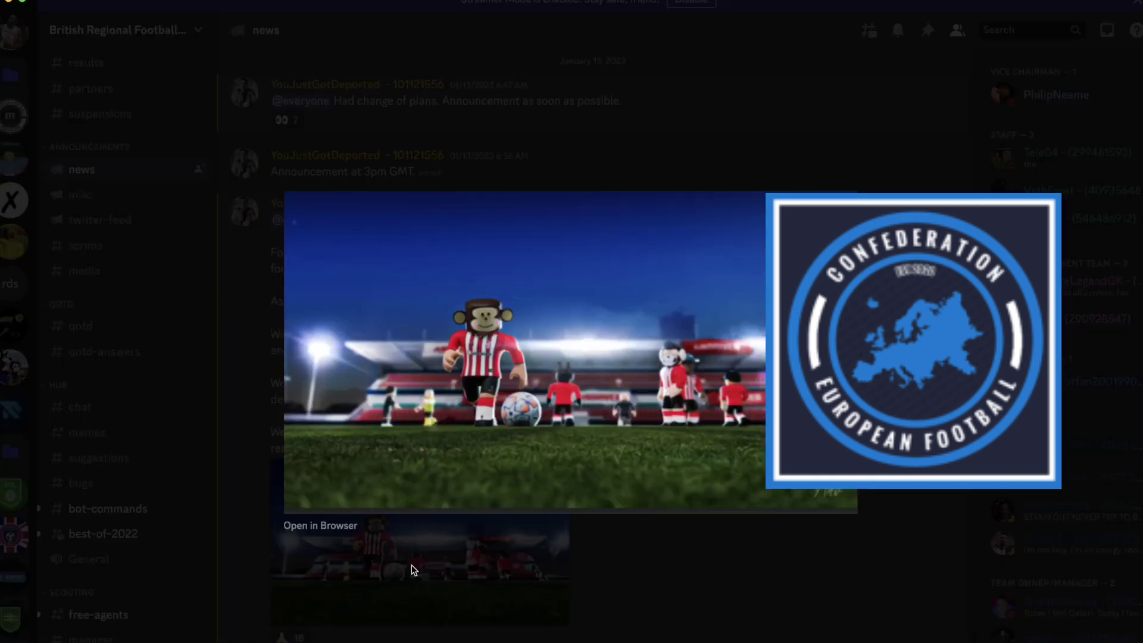
Step: Close the enlarged image viewer, then enlarge the attached stadium image again
{"action": "left_click", "coordinate": [412, 566]}
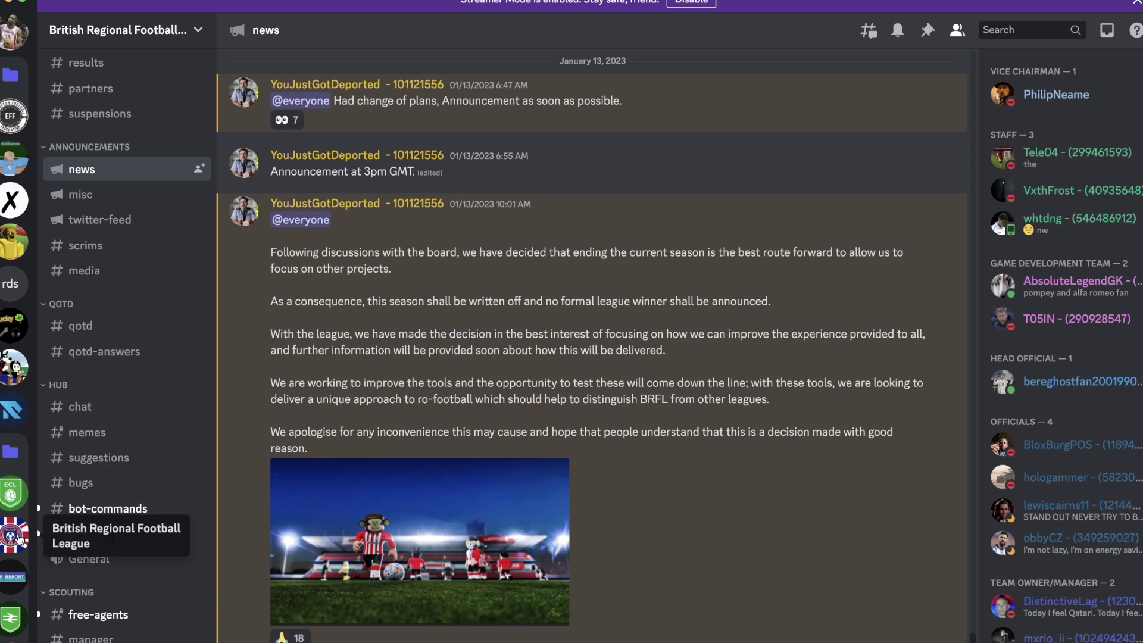
{"action": "left_click", "coordinate": [420, 537]}
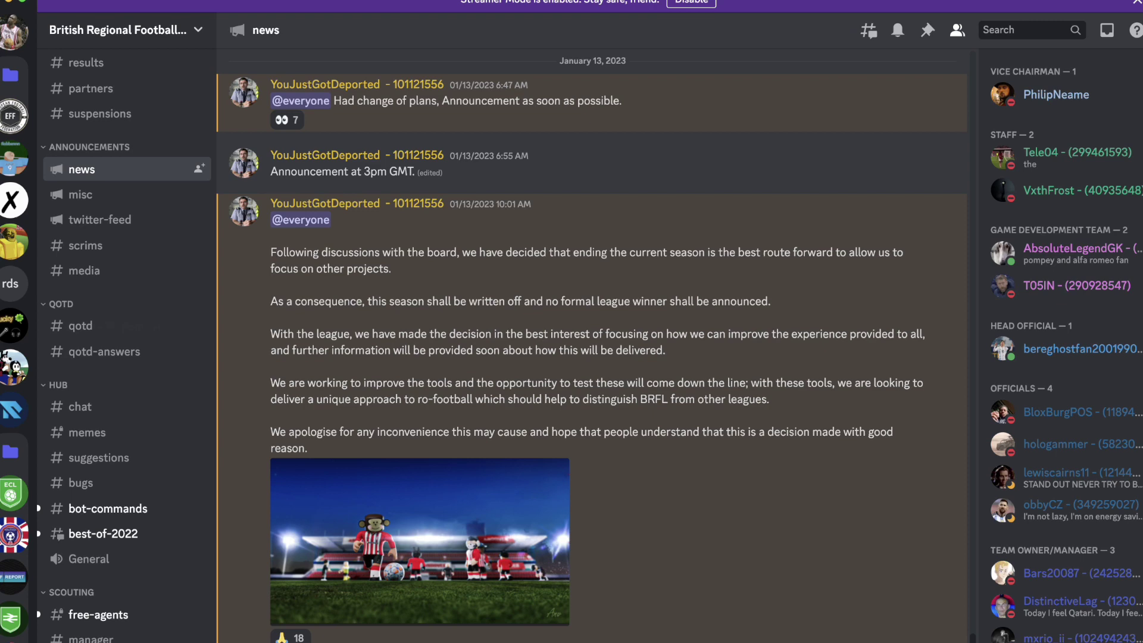
{"action": "scroll", "coordinate": [13, 269], "scroll_direction": "down", "scroll_amount": 5}
Step: On the VirtualFootball server's news, play the Medal.tv gameplay clip full screen
{"action": "left_click", "coordinate": [14, 123]}
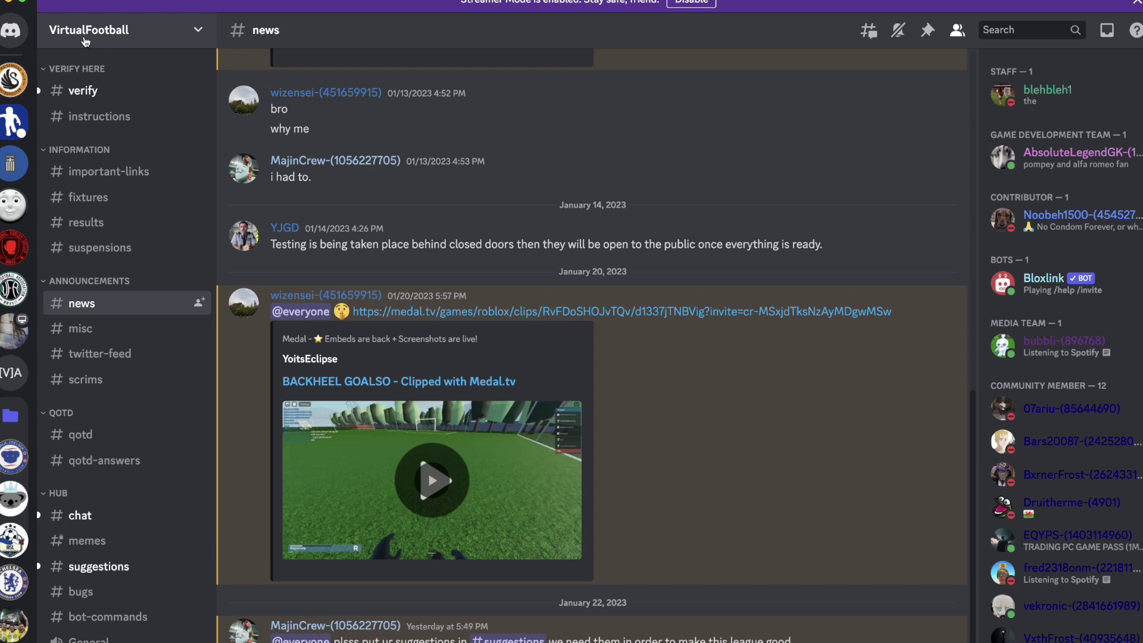
{"action": "left_click", "coordinate": [519, 506]}
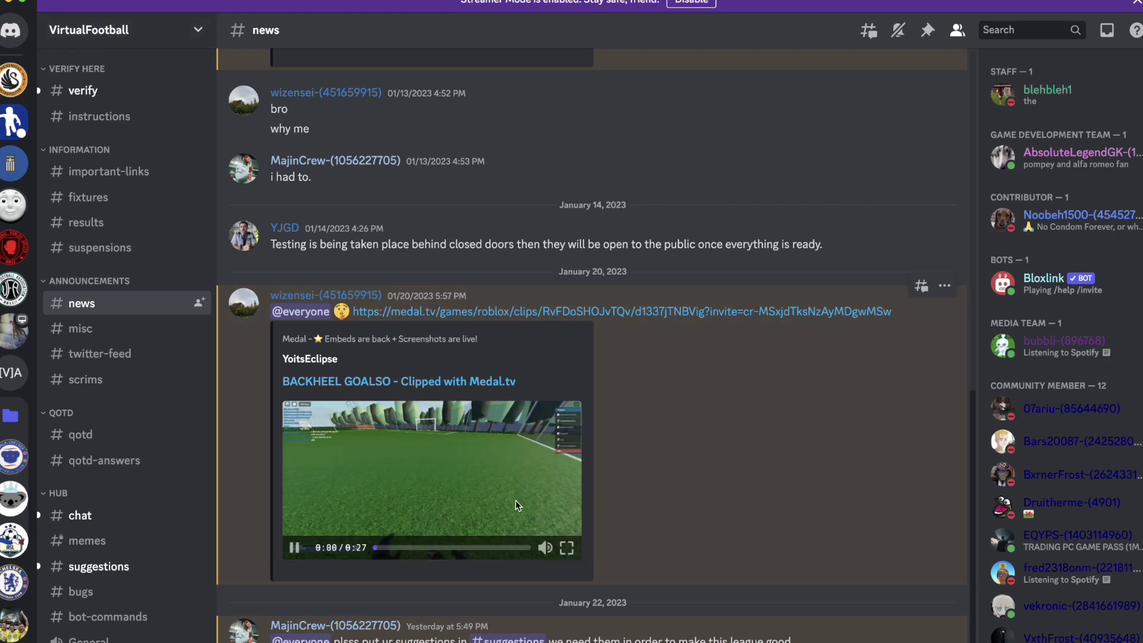
{"action": "left_click", "coordinate": [567, 547]}
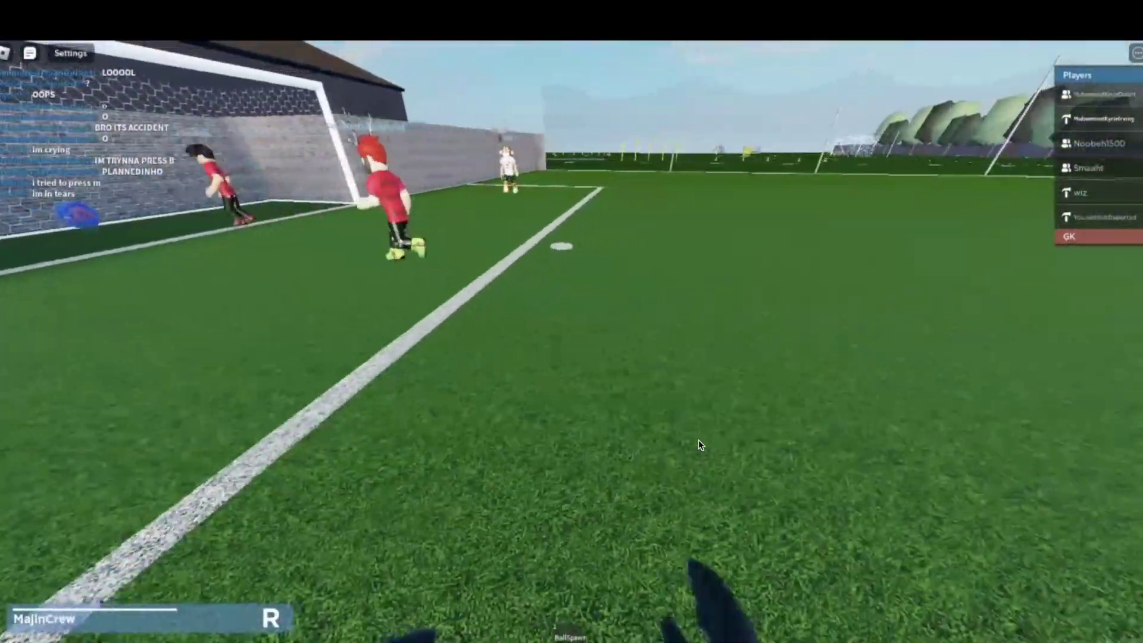
Step: Leave the full-screen clip, then visit VirtualFootball's #important-links and the empty #suspensions channel
{"action": "key", "text": "Escape"}
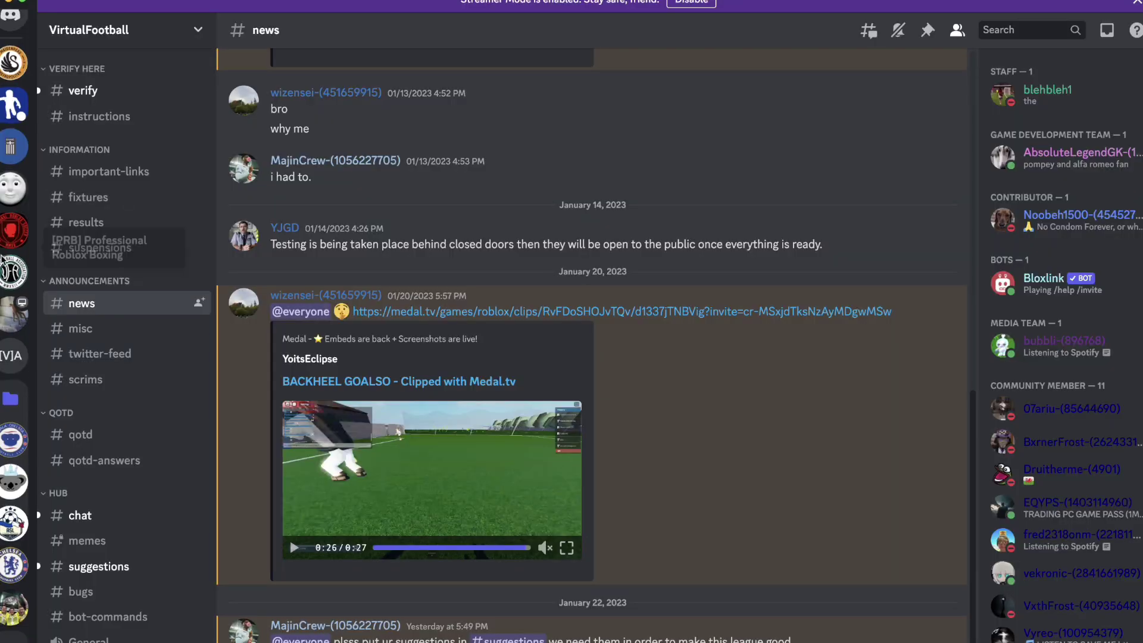
{"action": "scroll", "coordinate": [4, 259], "scroll_direction": "down", "scroll_amount": 3}
{"action": "scroll", "coordinate": [4, 259], "scroll_direction": "down", "scroll_amount": 3}
{"action": "scroll", "coordinate": [5, 259], "scroll_direction": "down", "scroll_amount": 3}
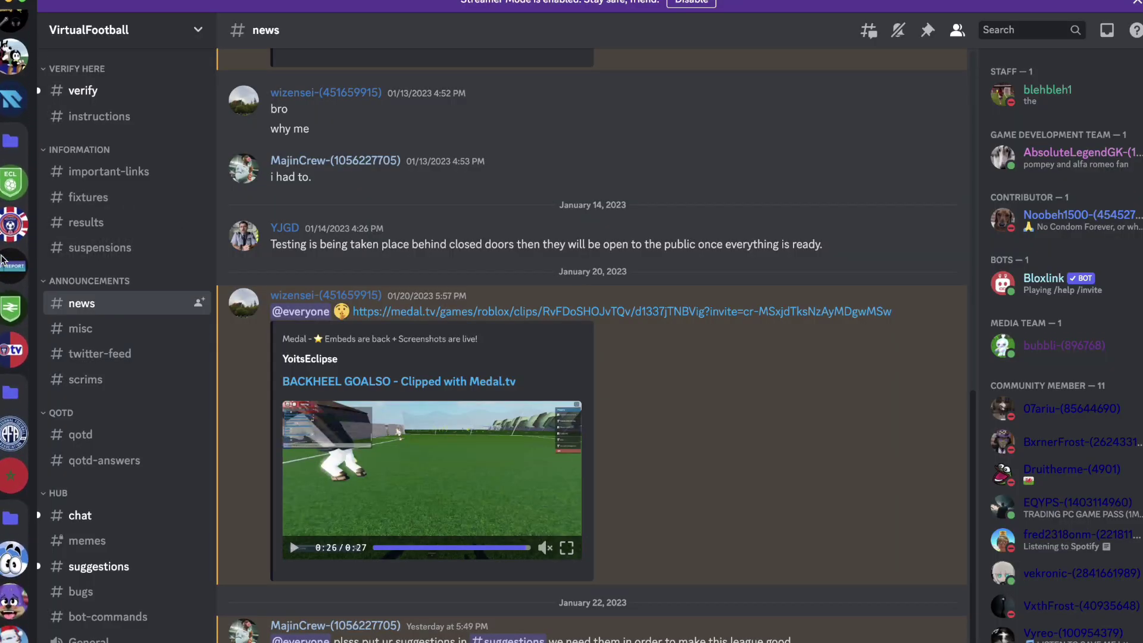
{"action": "scroll", "coordinate": [5, 259], "scroll_direction": "down", "scroll_amount": 3}
{"action": "scroll", "coordinate": [4, 260], "scroll_direction": "up", "scroll_amount": 3}
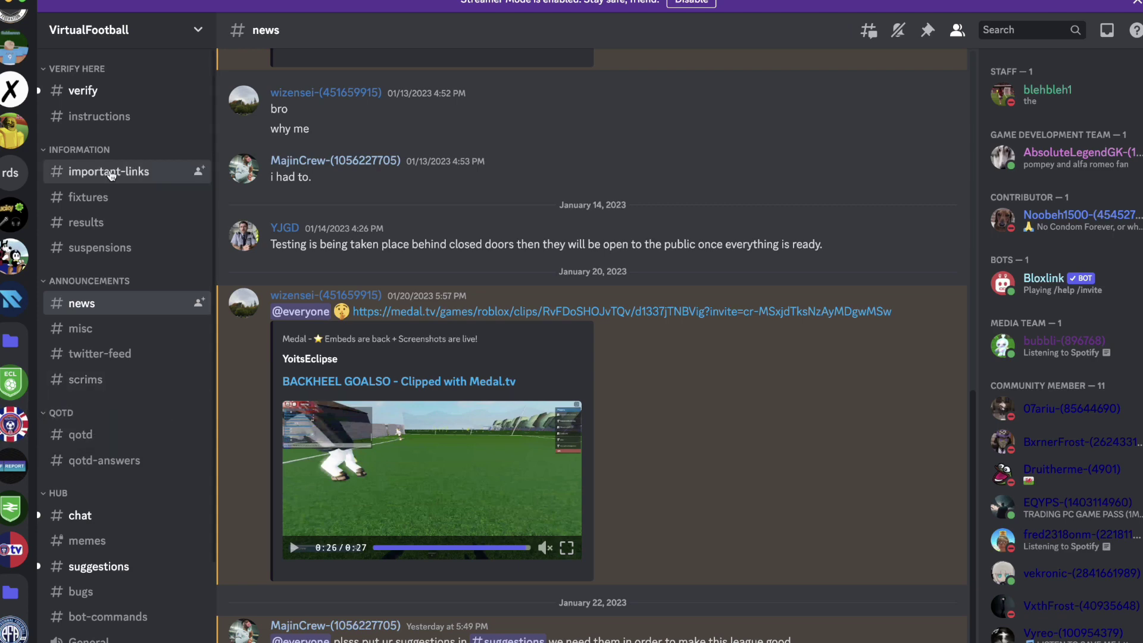
{"action": "left_click", "coordinate": [108, 171]}
{"action": "left_click", "coordinate": [100, 248]}
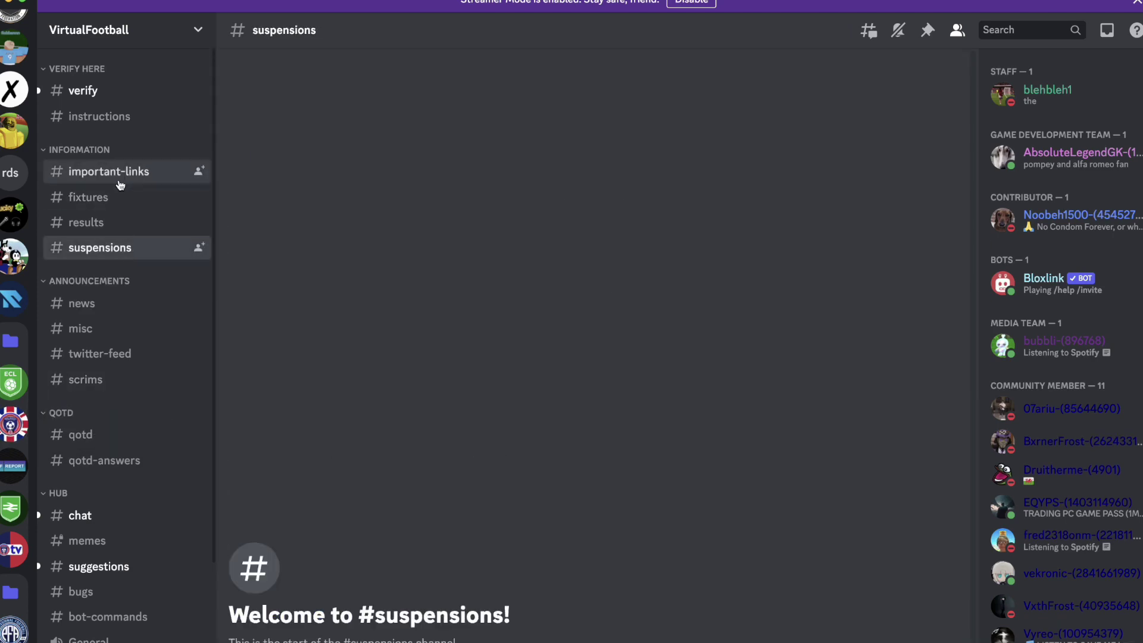